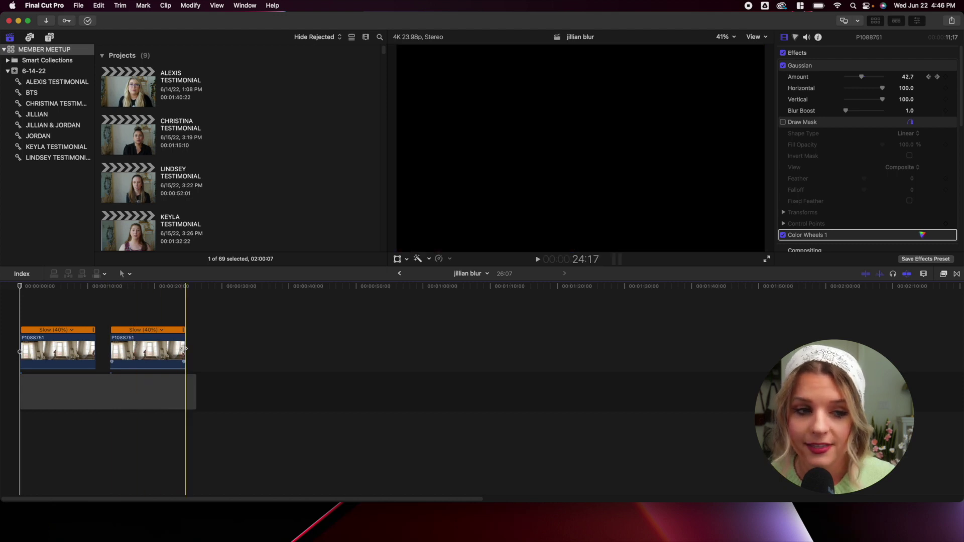
Step: Remove the Gaussian and Draw Mask effects from the first clip in the timeline
key("Home")
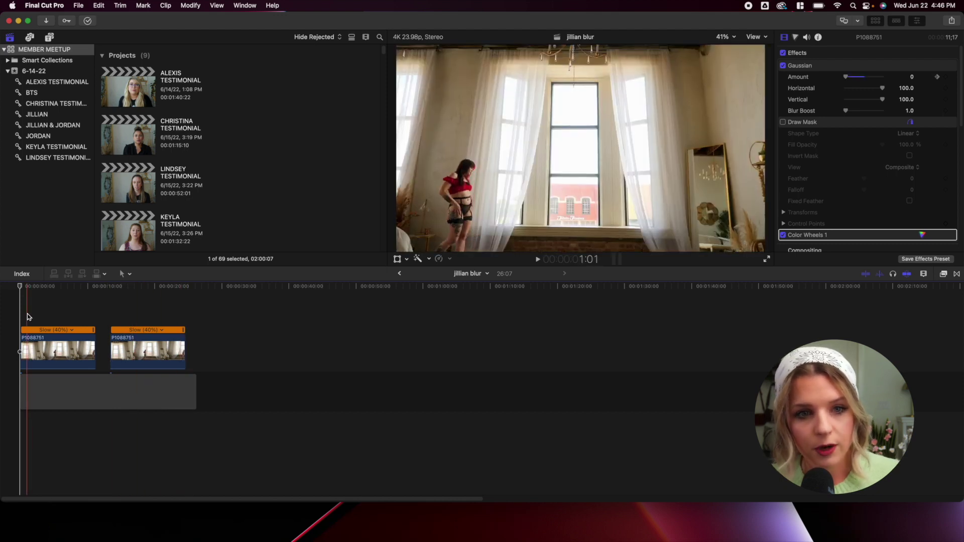
left_click(69, 317)
left_click(69, 352)
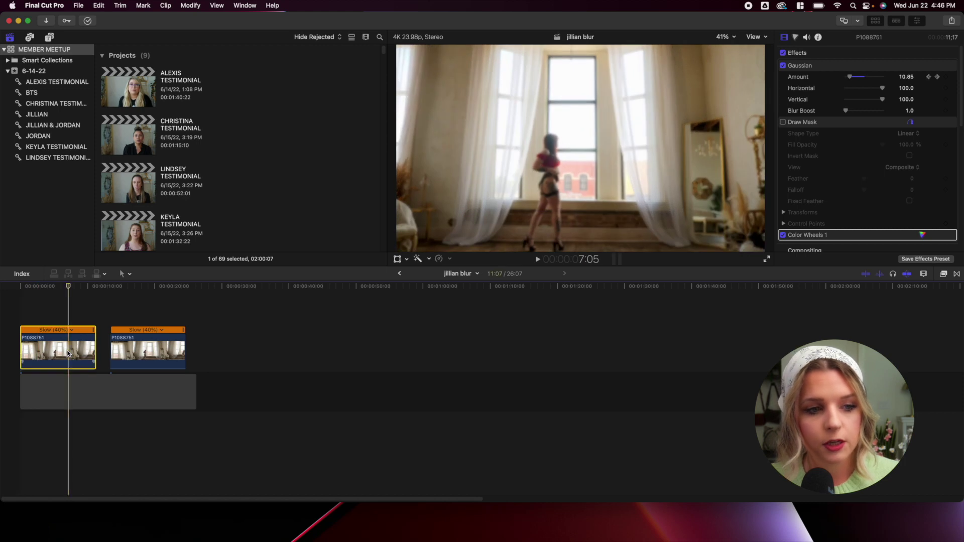
left_click(818, 67)
key("Delete")
left_click(826, 68)
key("Delete")
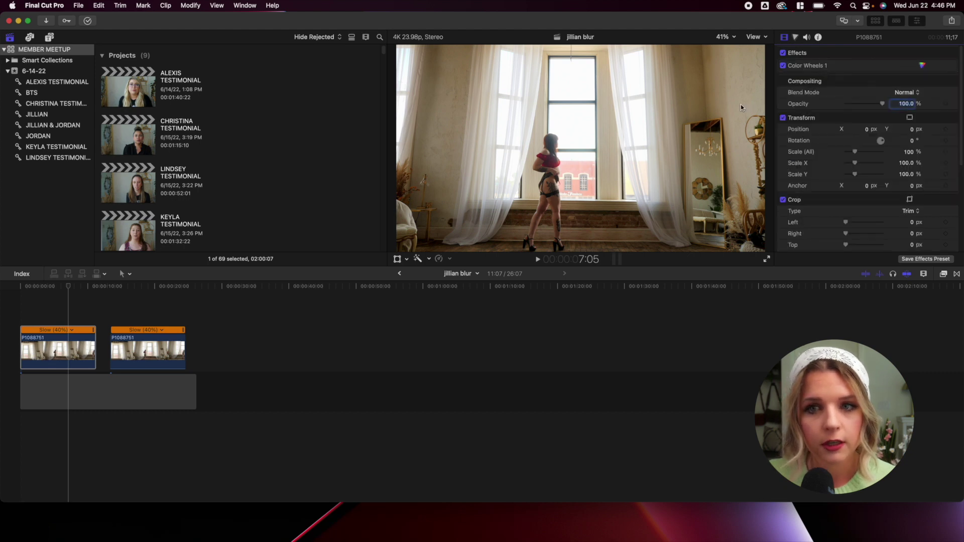
Step: Search the installed effects for "gaus" and apply the Gaussian blur to the first clip
left_click(21, 351)
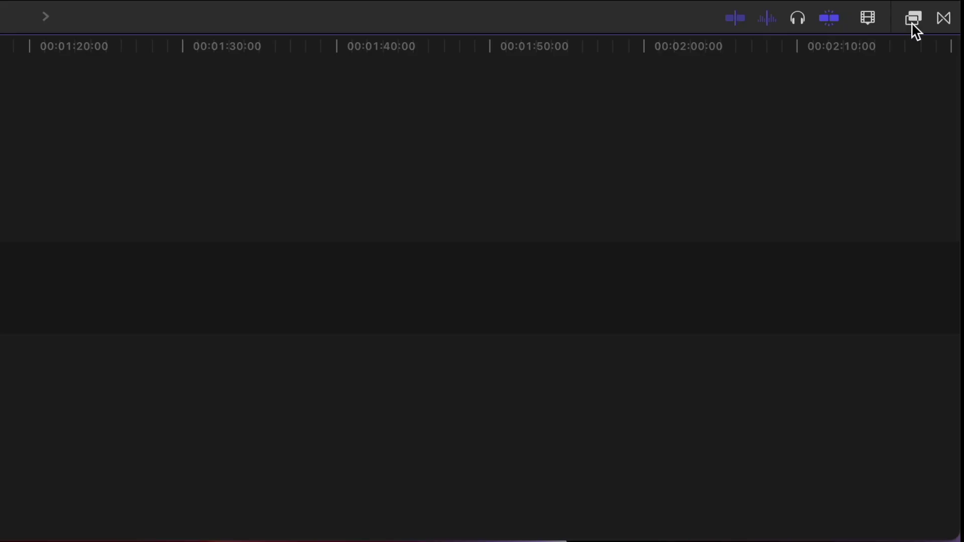
left_click(944, 273)
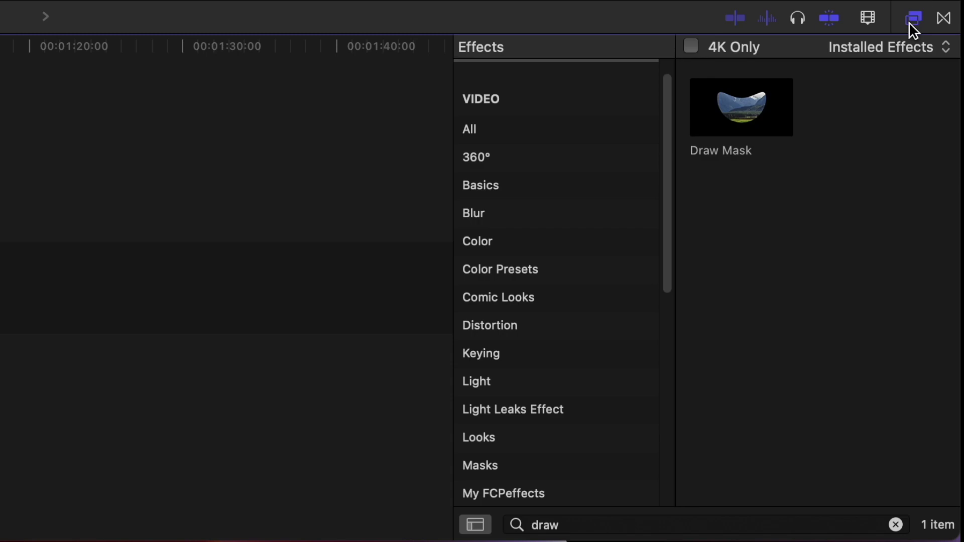
left_click(896, 525)
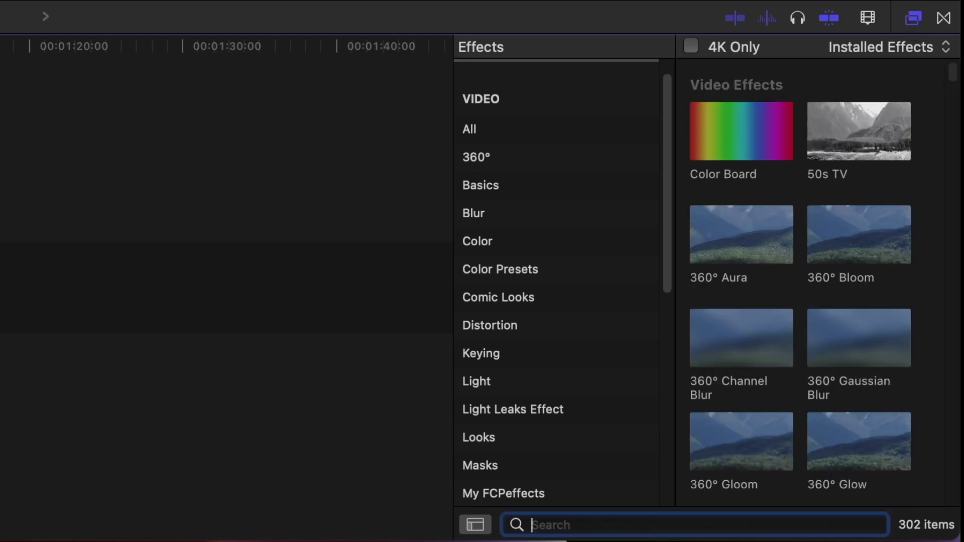
type("gaus")
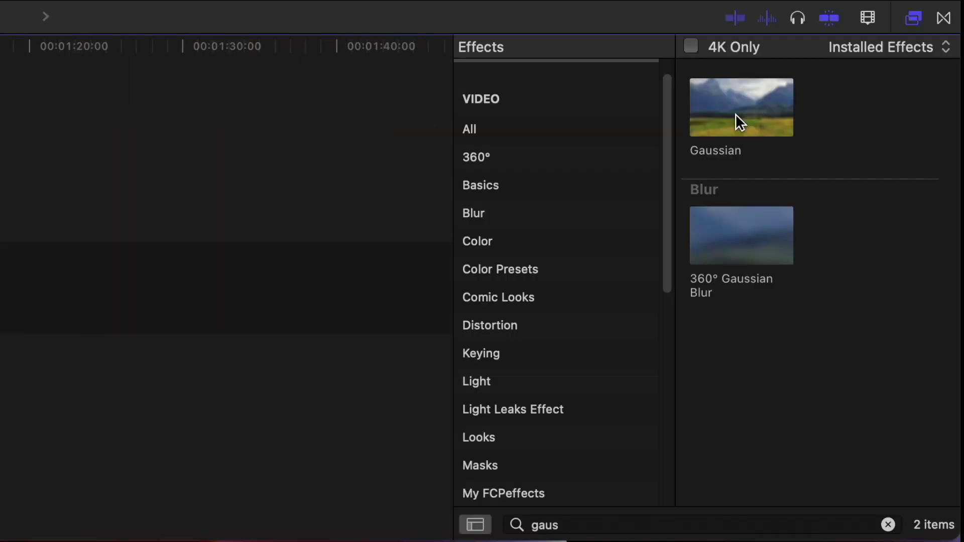
left_click(736, 115)
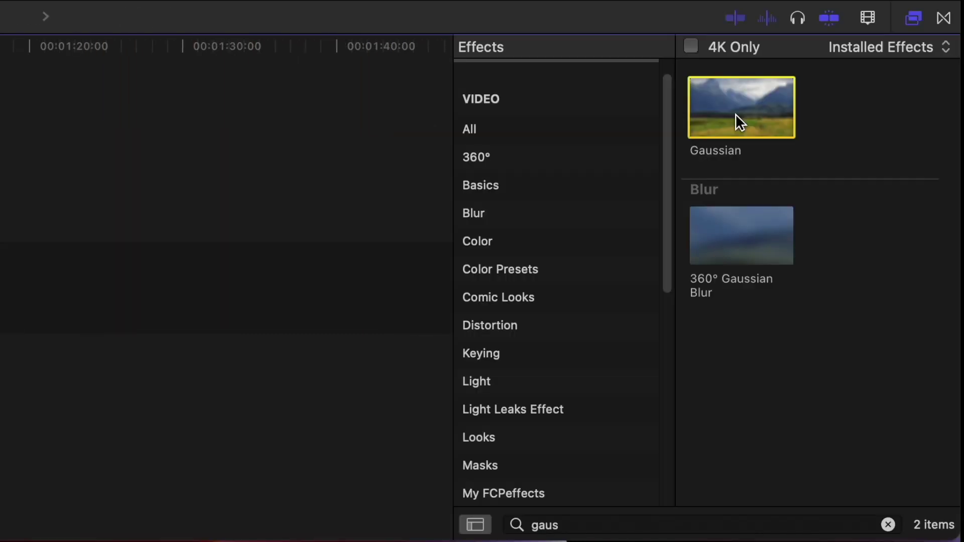
double_click(735, 113)
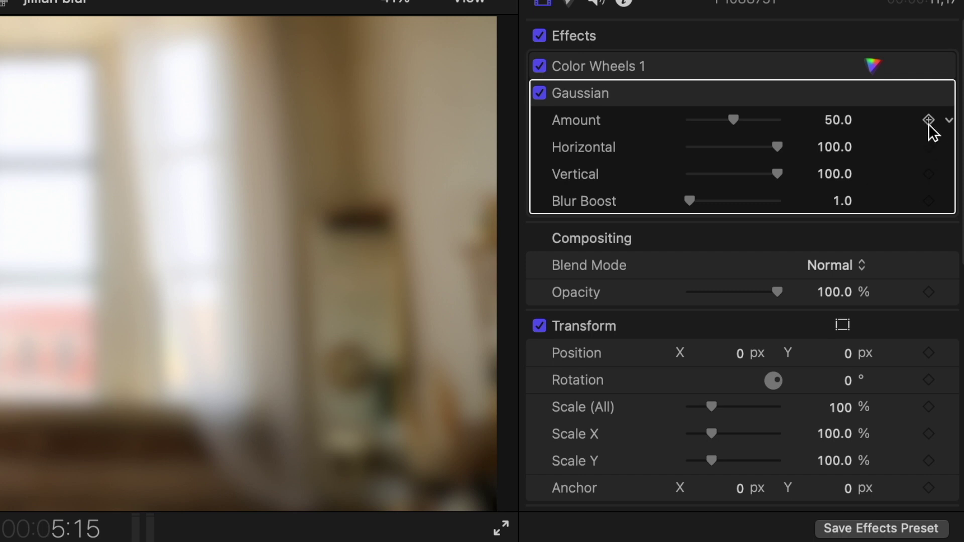
Step: Keyframe the first clip's Gaussian Amount at 0 at 5:15 and at 50 at the clip's end
left_click(928, 120)
left_click_drag(733, 123, 674, 131)
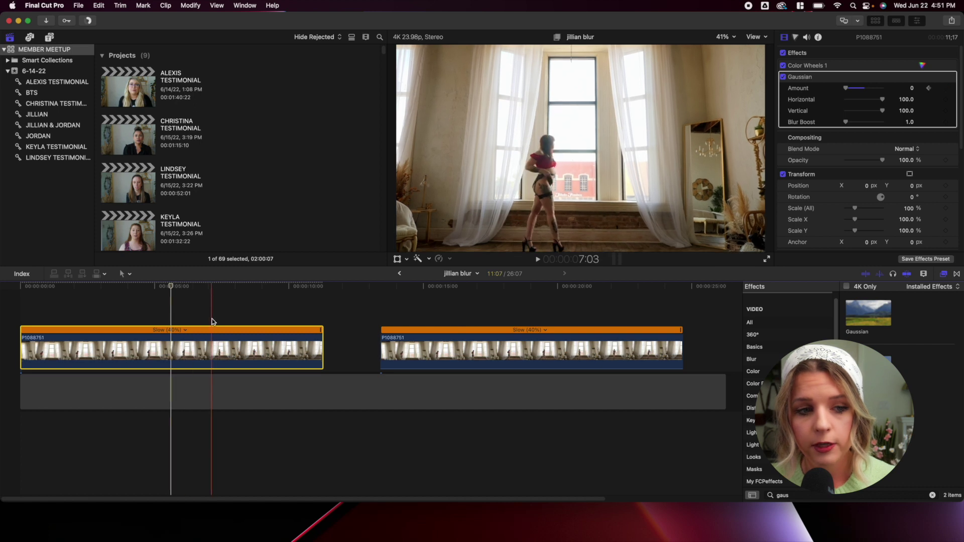
left_click(323, 309)
left_click(320, 346)
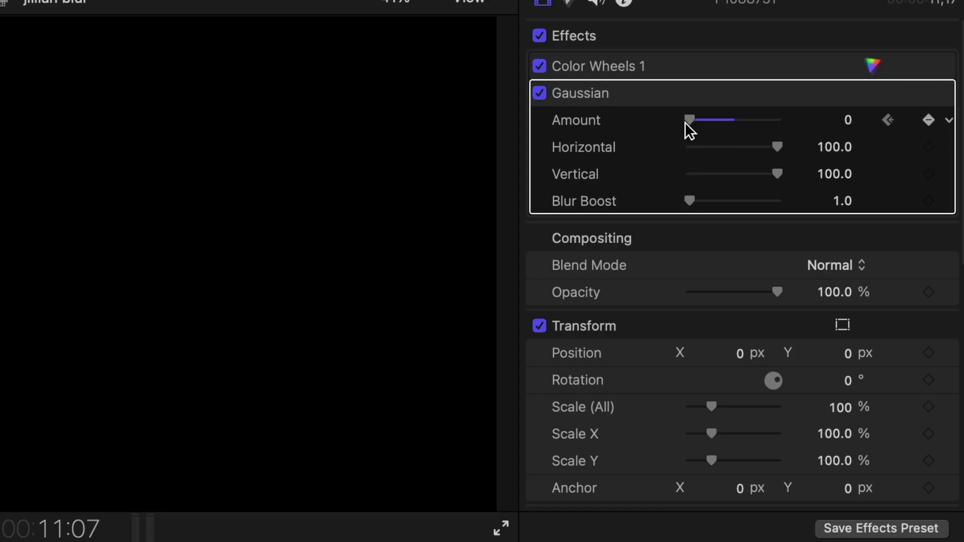
left_click(848, 123)
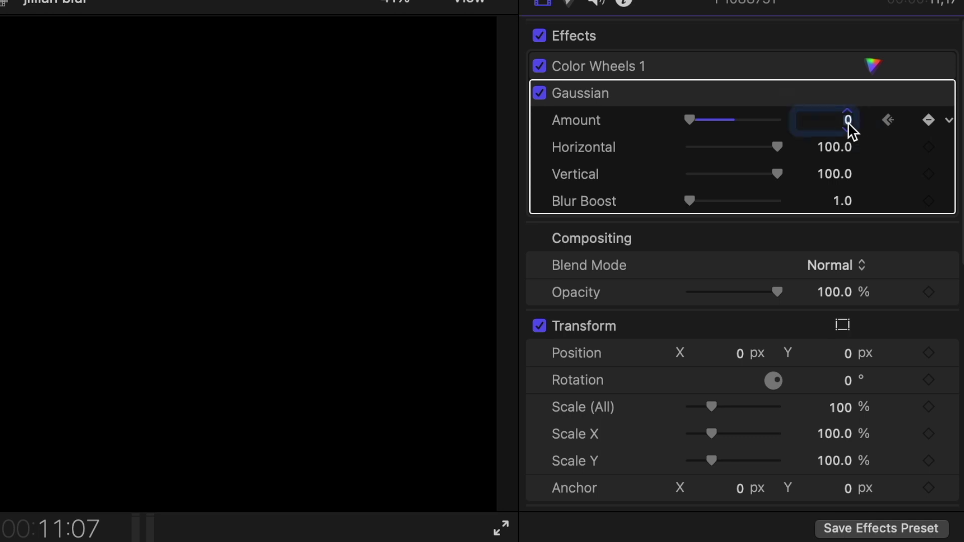
type("50")
key("Return")
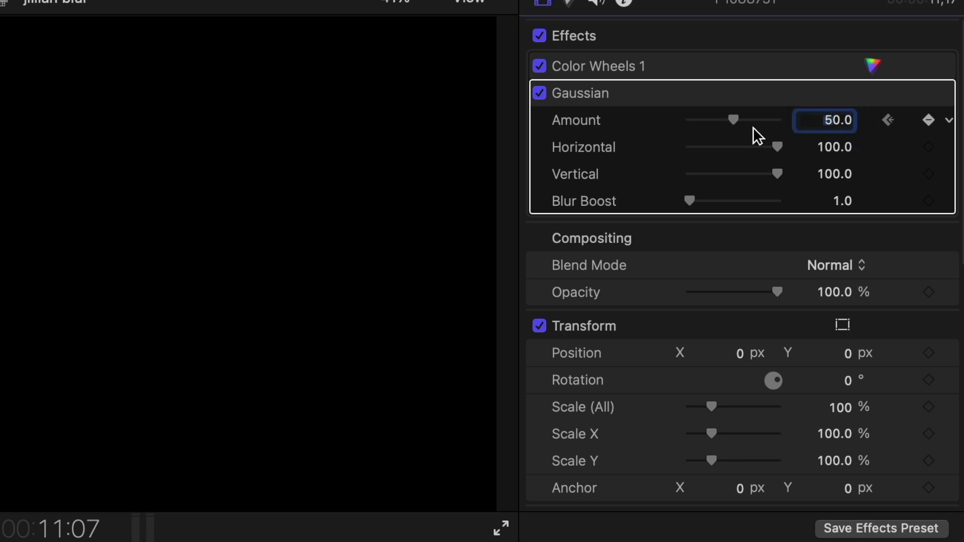
Step: Play back the first clip from its start to check the blur transition
left_click(12, 317)
key("space")
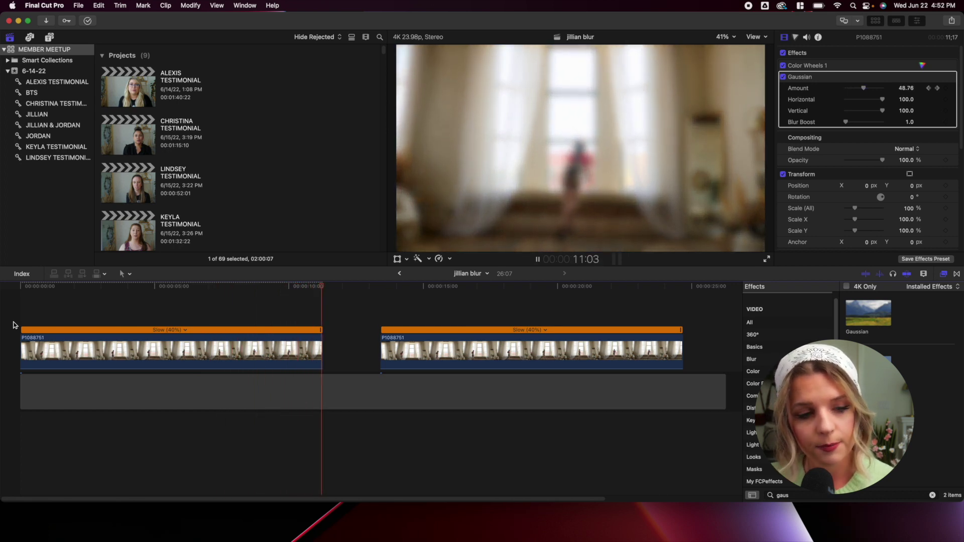
key("space")
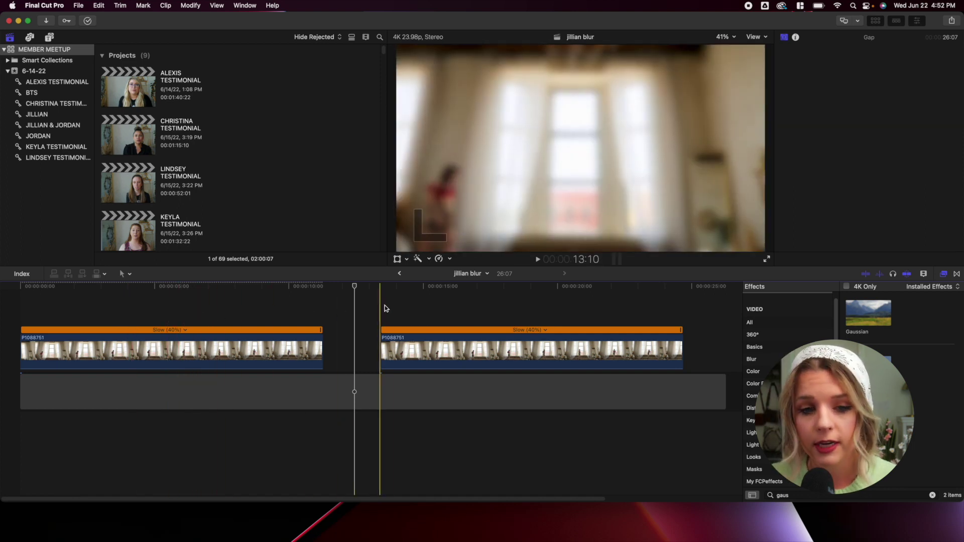
Step: Replace the second clip's existing Gaussian and Draw Mask effects with a new Gaussian effect
left_click(663, 346)
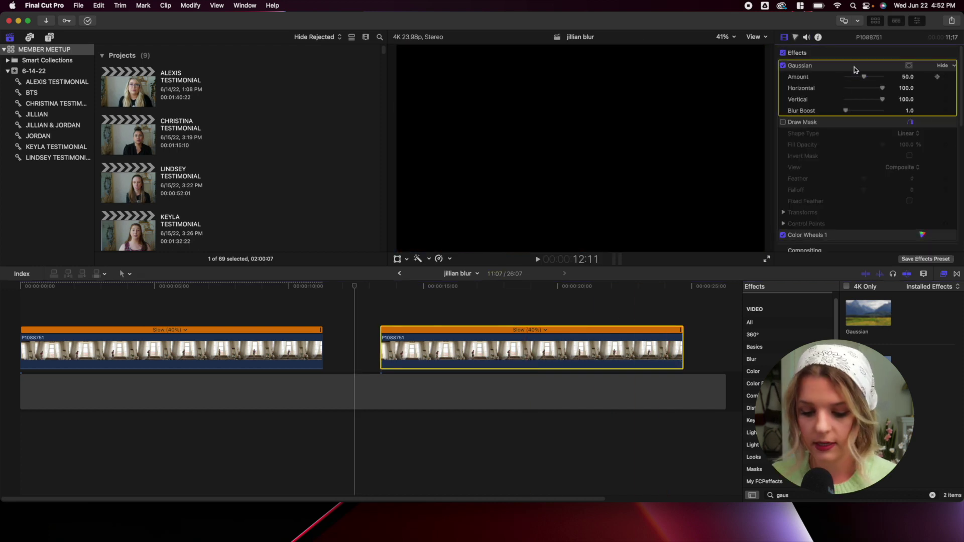
key("Delete")
left_click(380, 309)
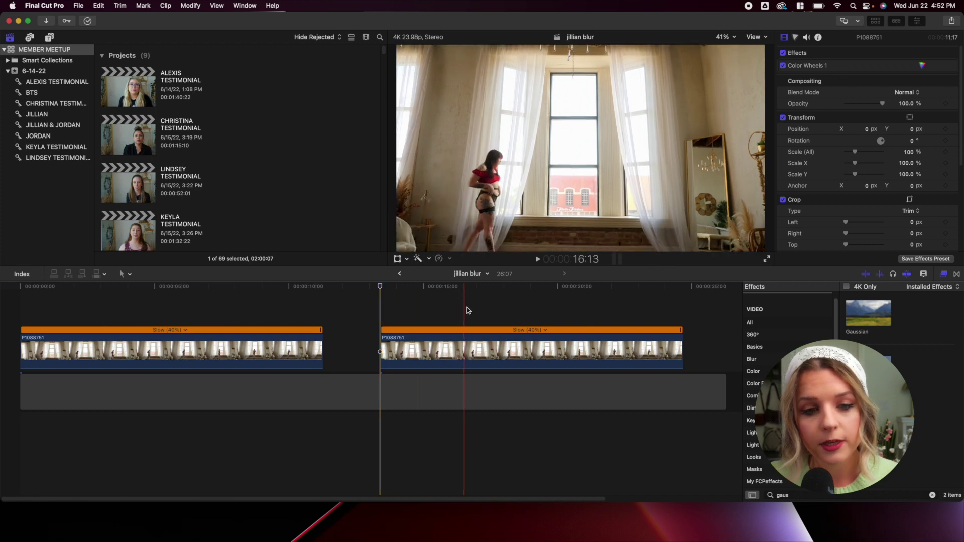
left_click(531, 345)
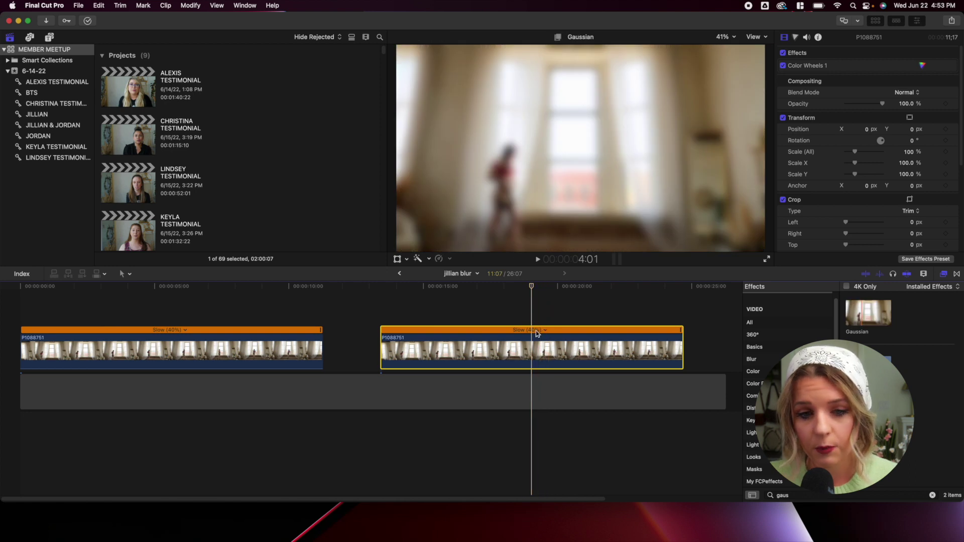
double_click(876, 317)
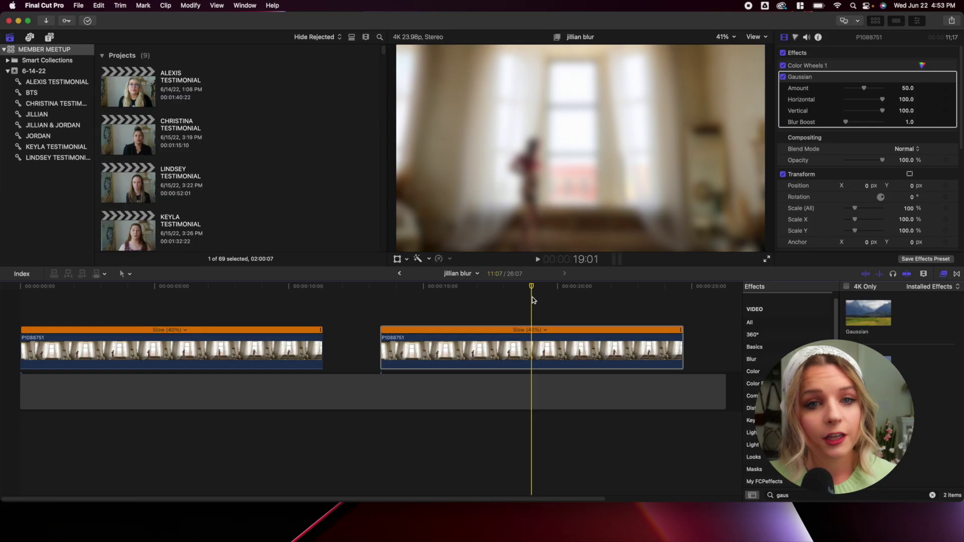
Step: Keyframe the second clip's Gaussian Amount at 50 at 19:01 and at 0 at the clip's end
left_click(532, 298)
left_click(530, 346)
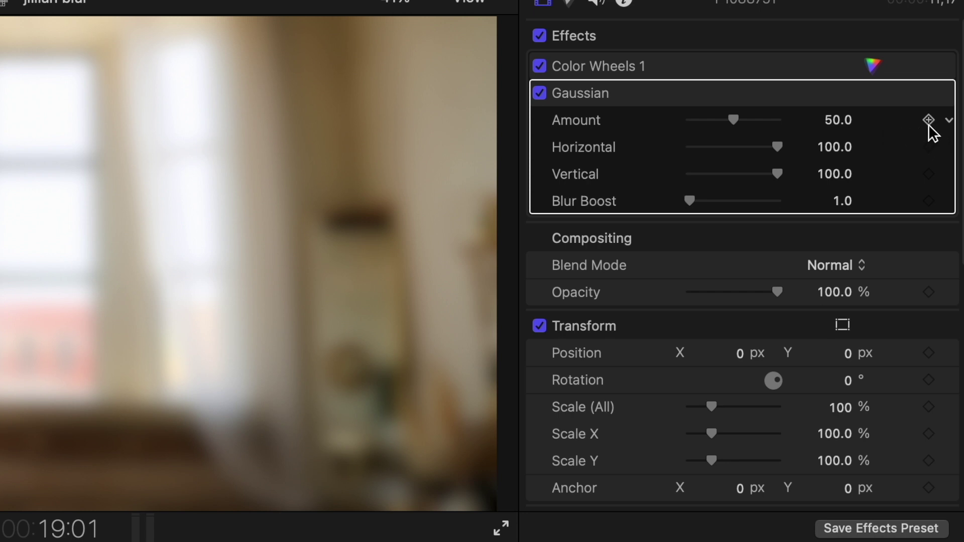
left_click(928, 121)
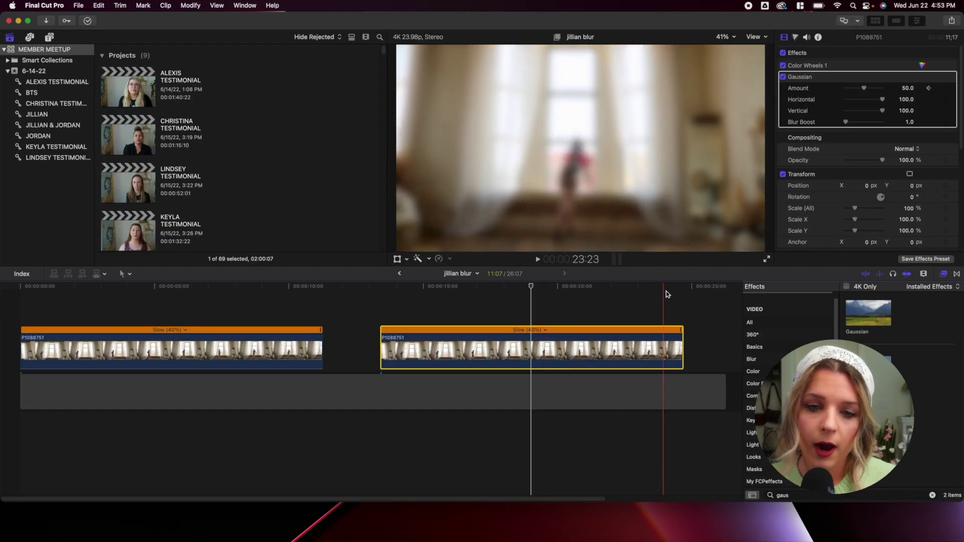
left_click(676, 328)
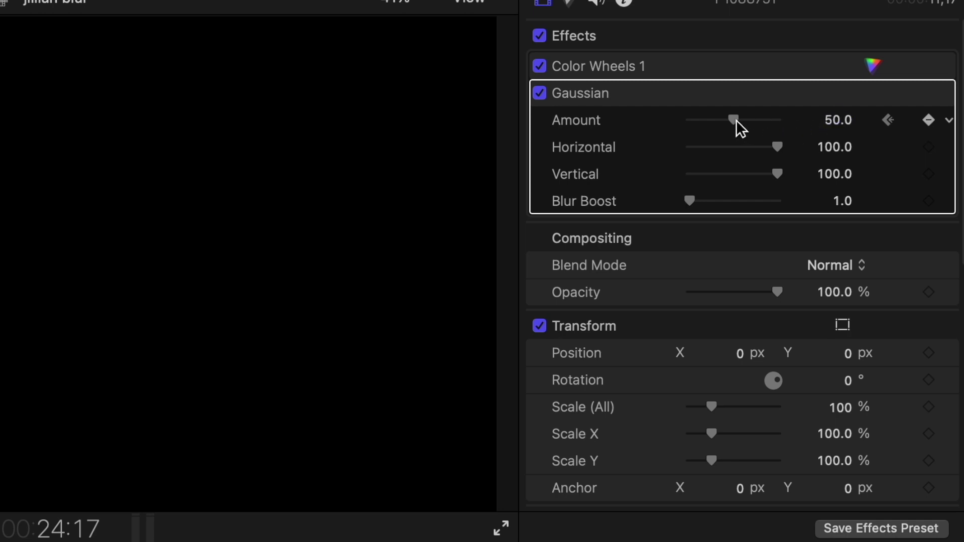
left_click_drag(736, 119, 674, 123)
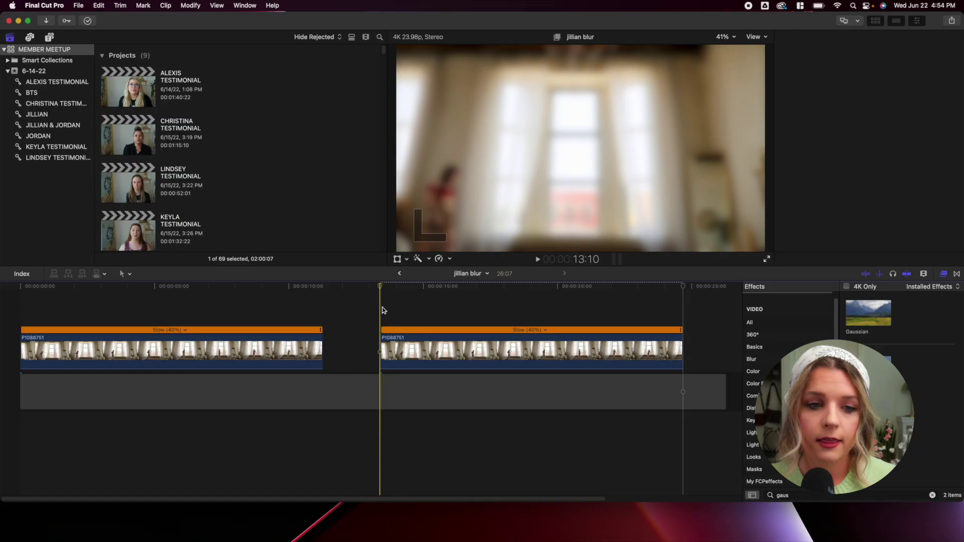
Step: Reset the second clip's Gaussian parameters to clear its Amount keyframes
key("super+4")
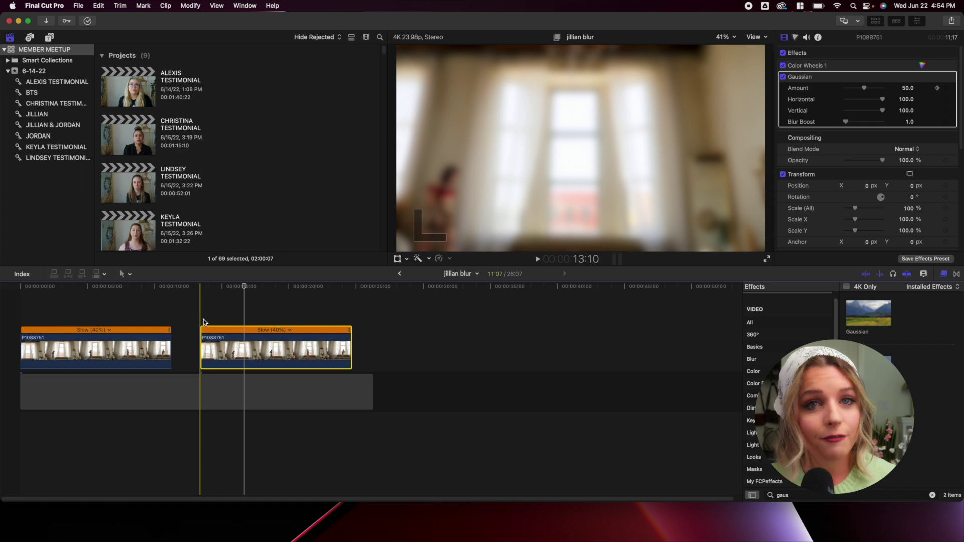
left_click(201, 318)
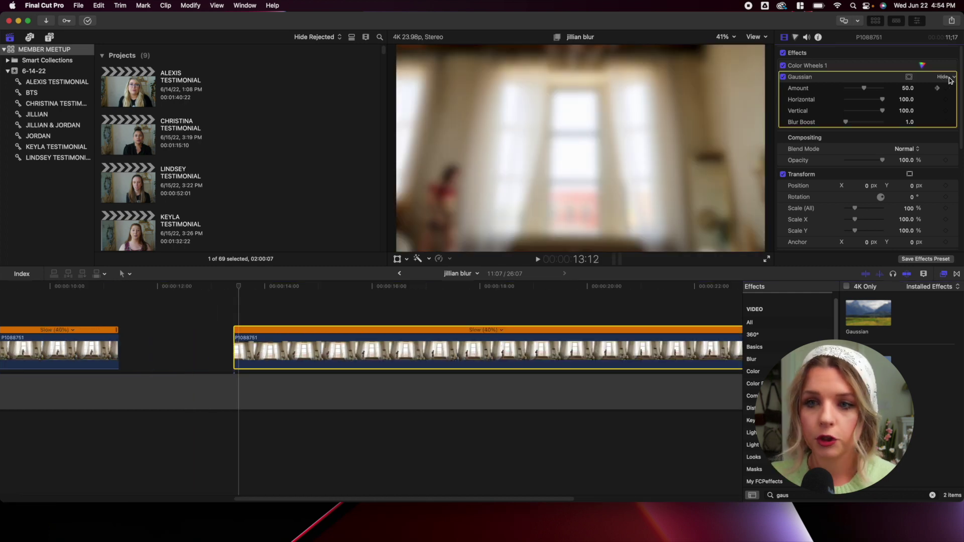
left_click(953, 79)
left_click(923, 84)
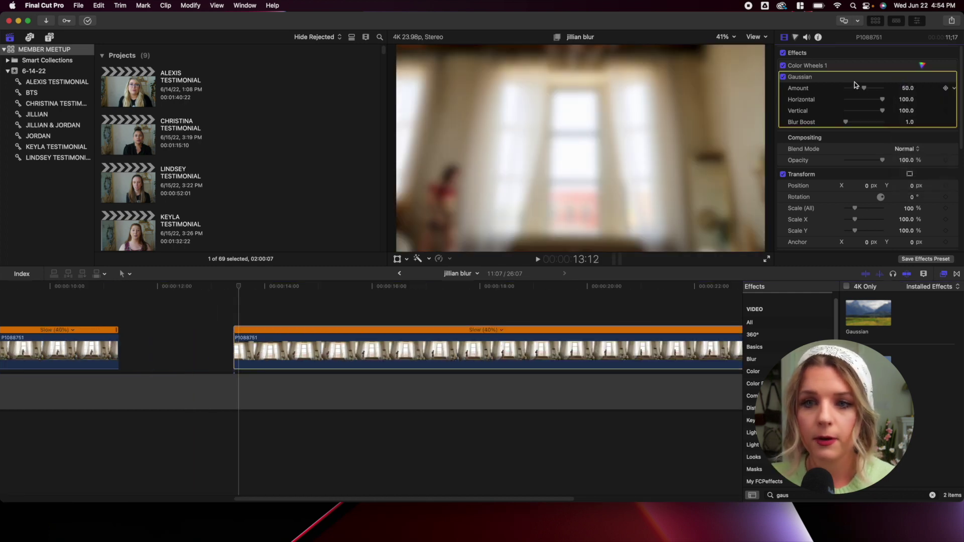
Step: Keyframe the second clip's Gaussian Amount at 50 at the clip's start and at 0 at 19:03
left_click(234, 327)
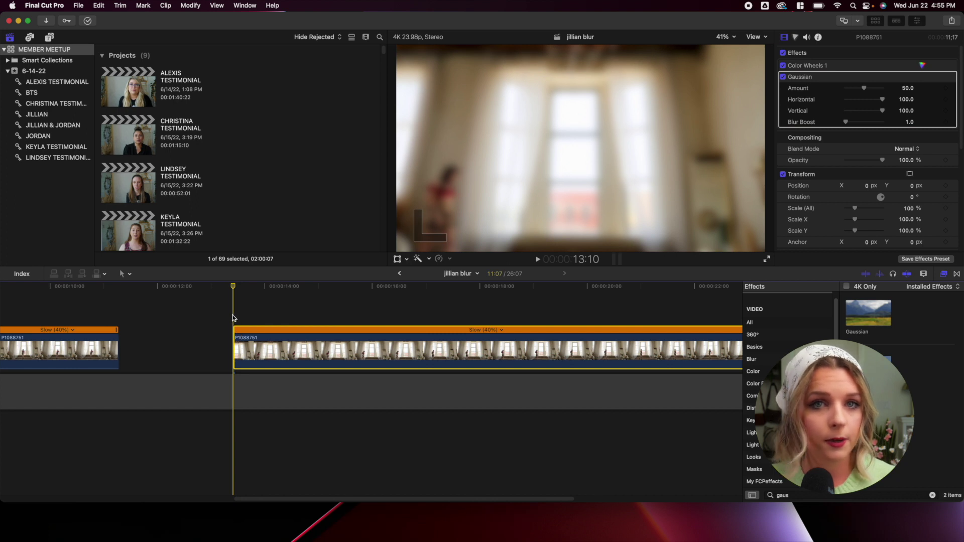
key("cmd+equal")
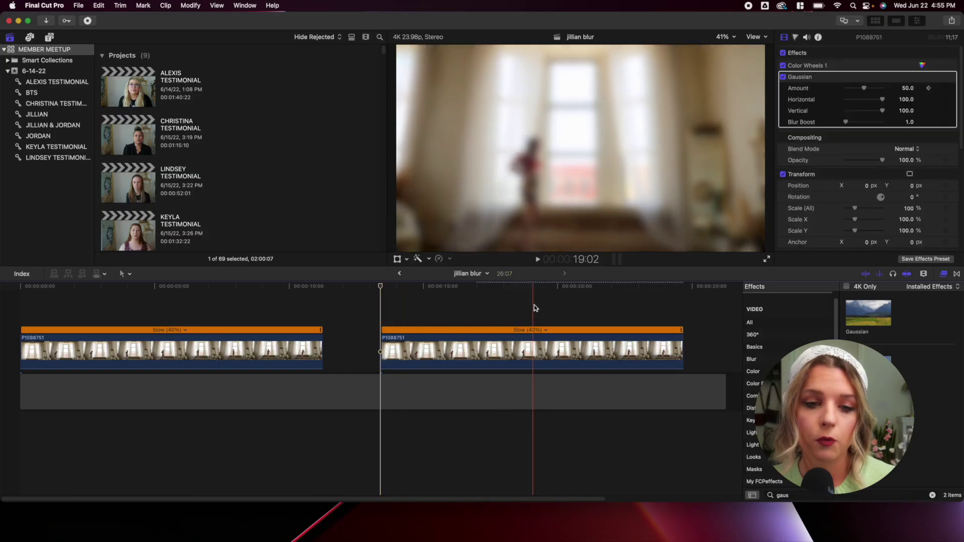
left_click(535, 305)
left_click(534, 345)
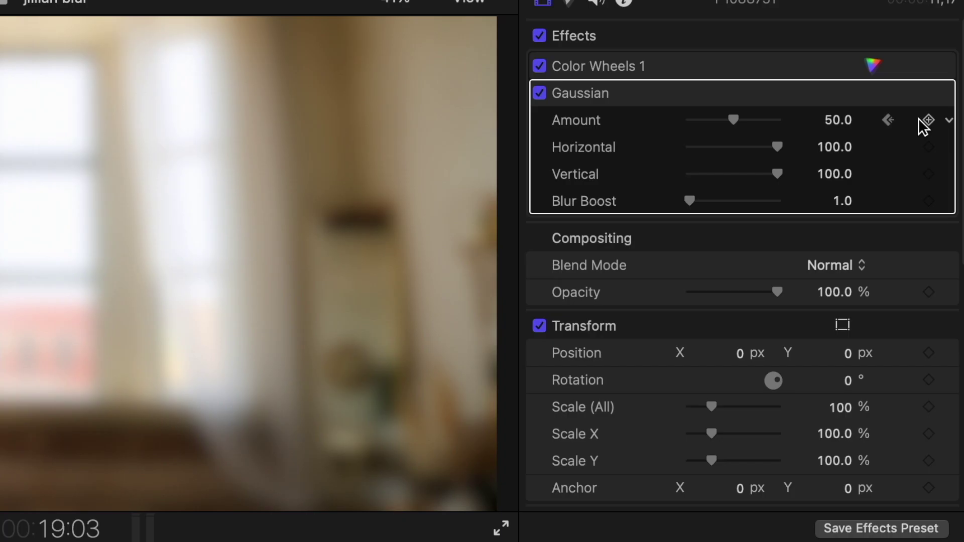
left_click_drag(733, 120, 673, 126)
Step: Play back the second clip from its start to check the blur clearing
left_click(383, 310)
key("space")
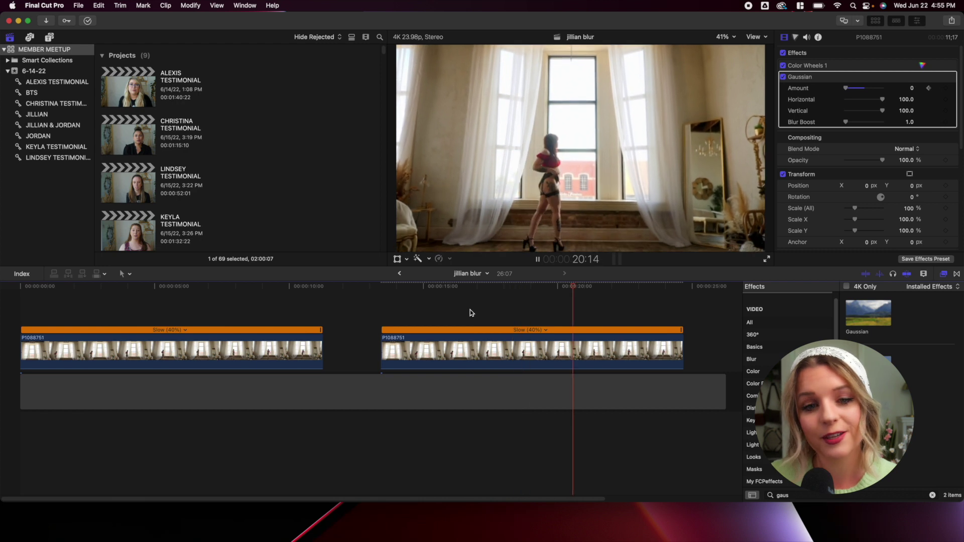
key("super+minus")
key("super+minus")
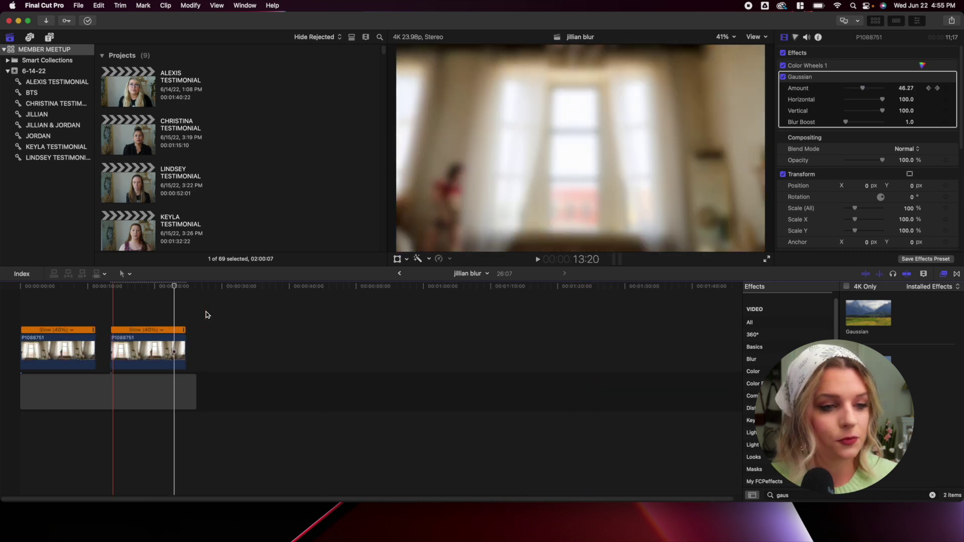
key("space")
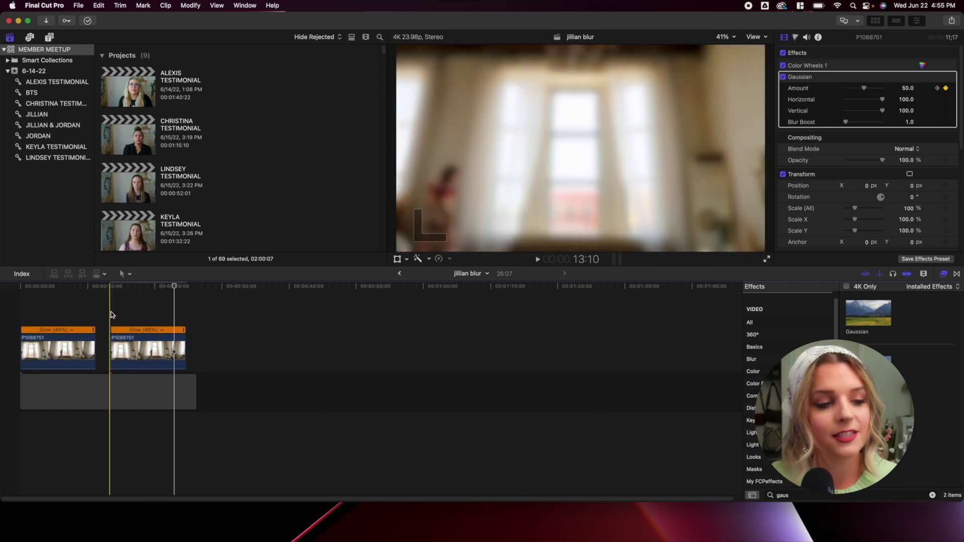
left_click(112, 315)
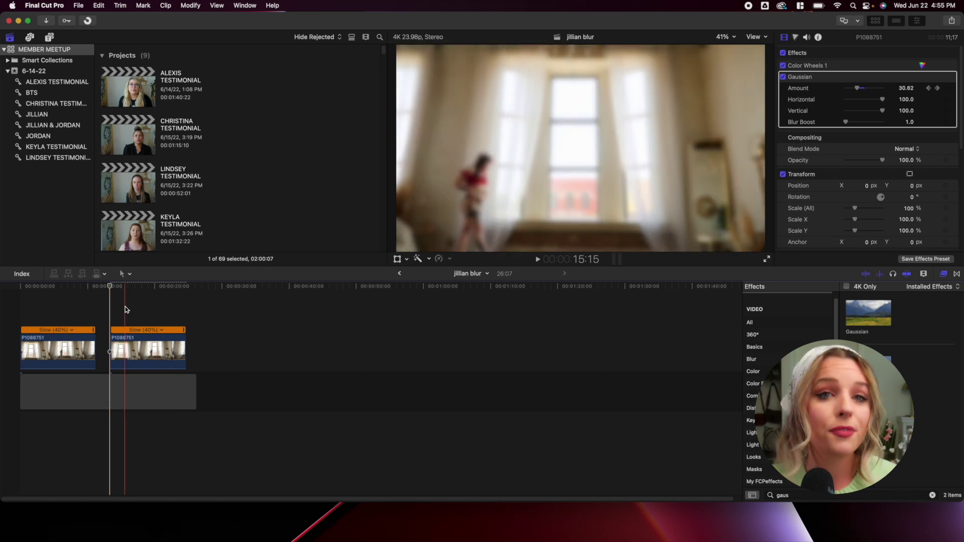